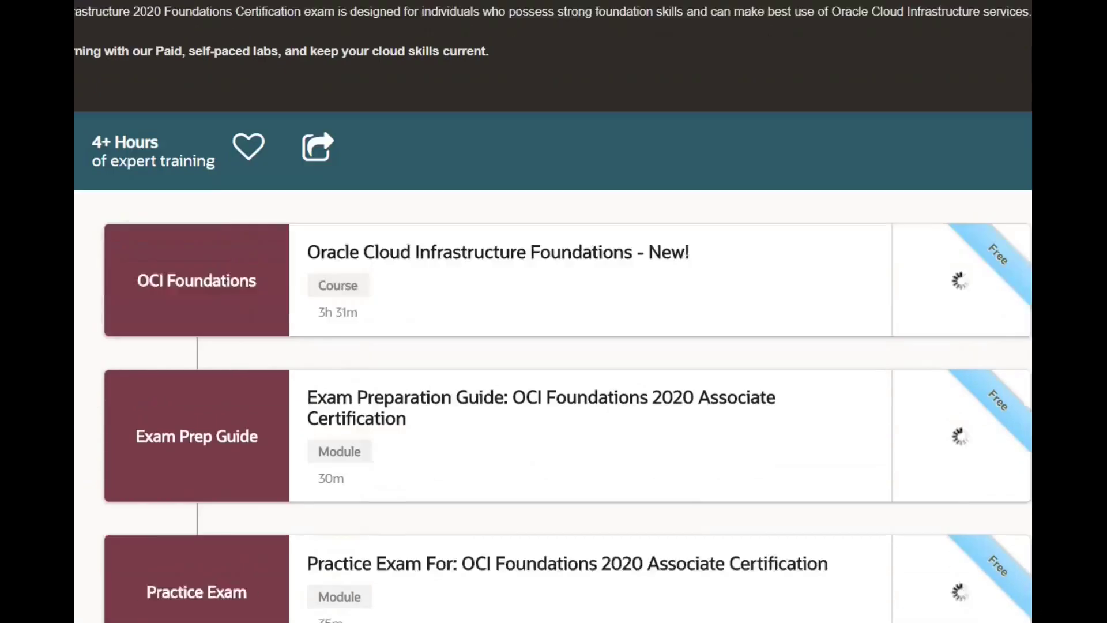
scroll(367, 373, down, 3)
scroll(367, 372, down, 3)
scroll(366, 373, down, 1)
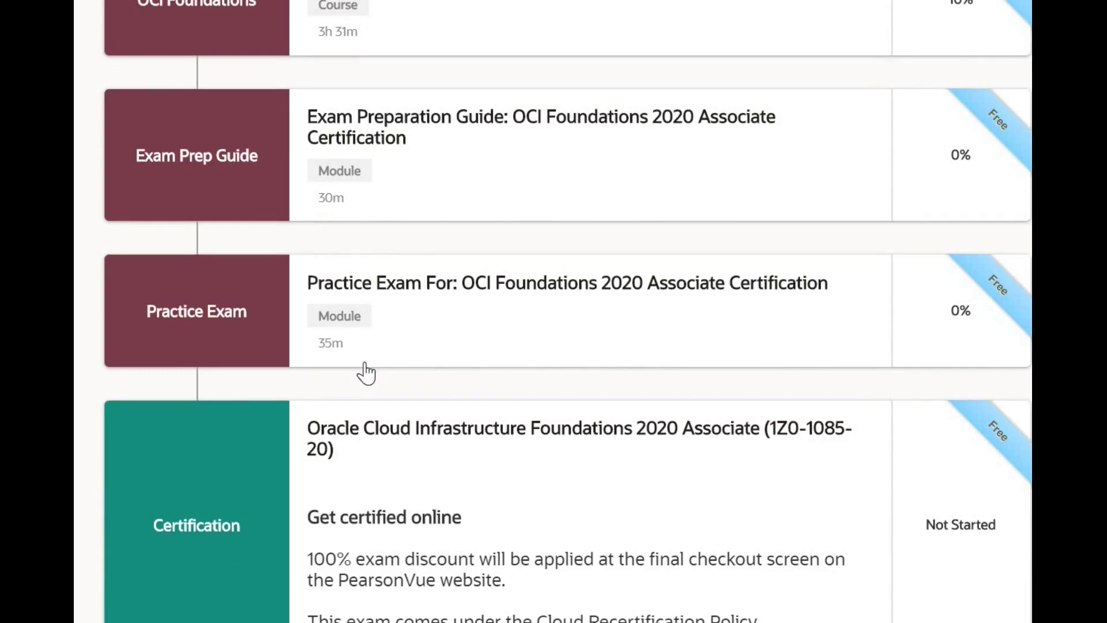
scroll(424, 433, down, 3)
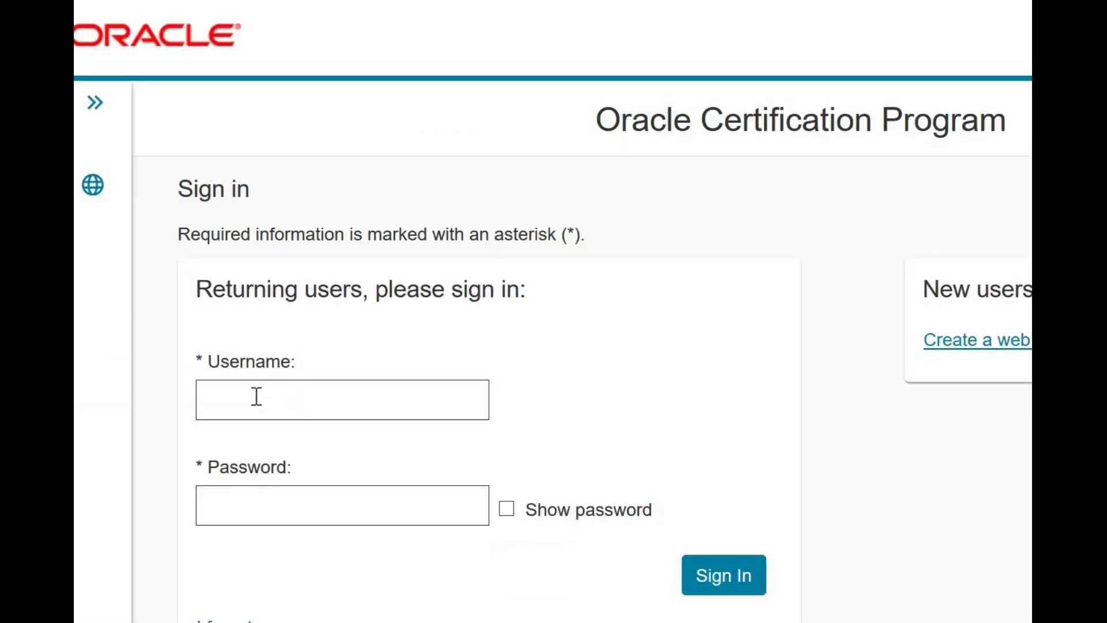
Sign in to the Pearson VUE account with the username and password.
click(257, 396)
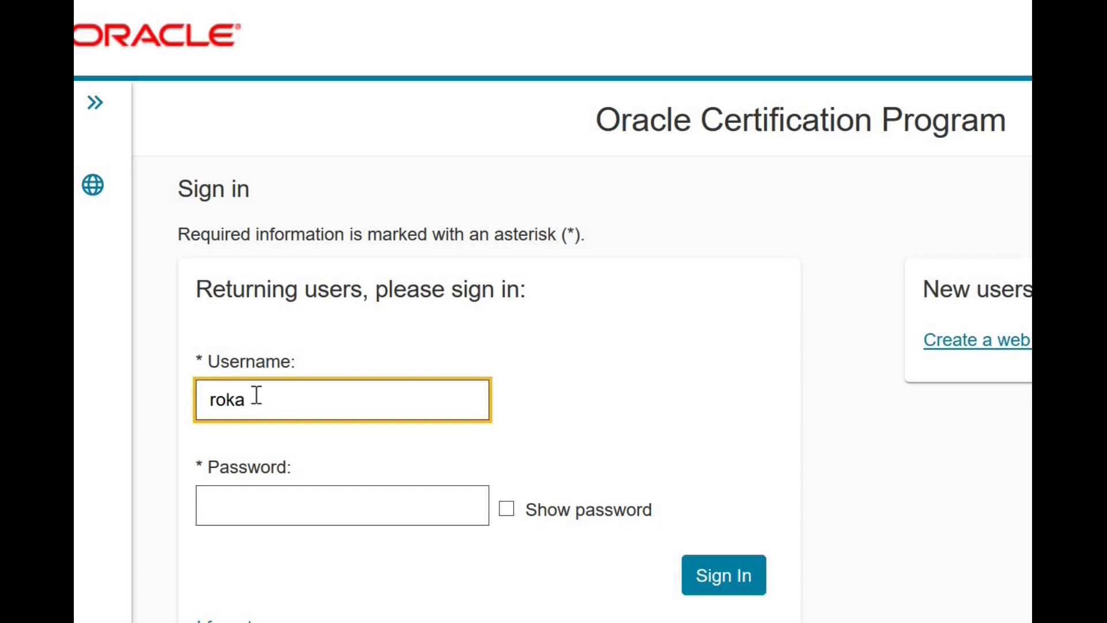
key(Tab)
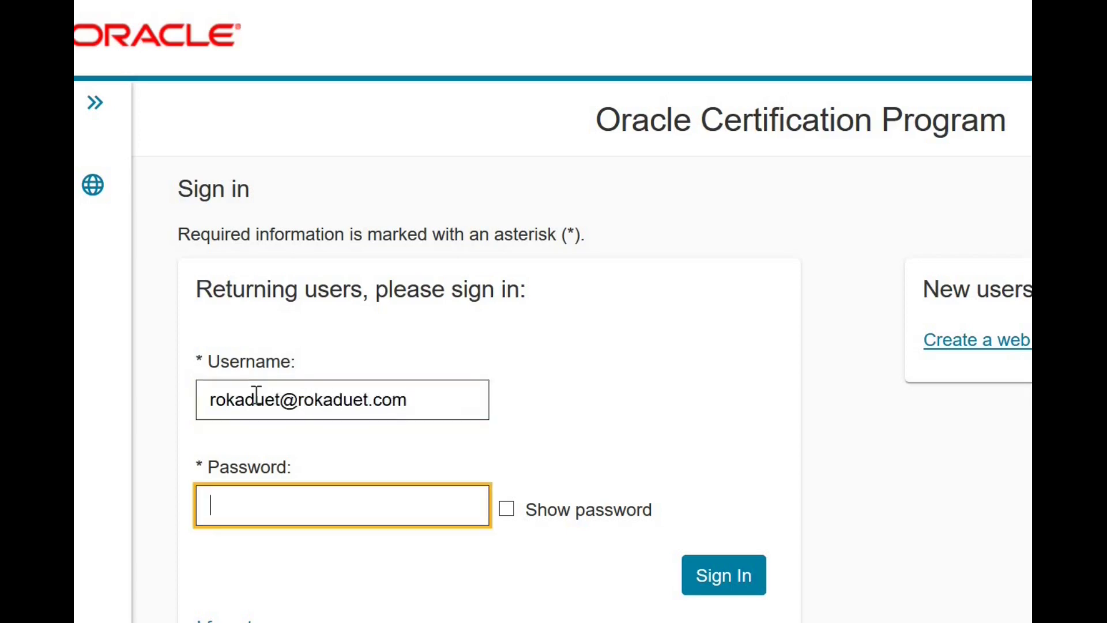
text(••••)
text(•••••)
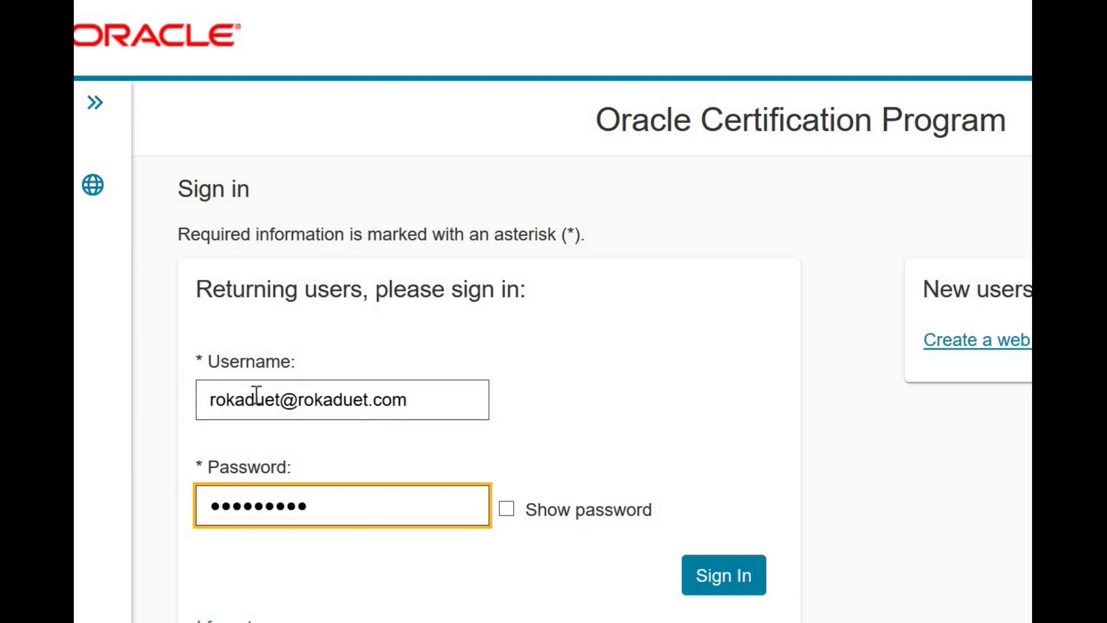
text(•••)
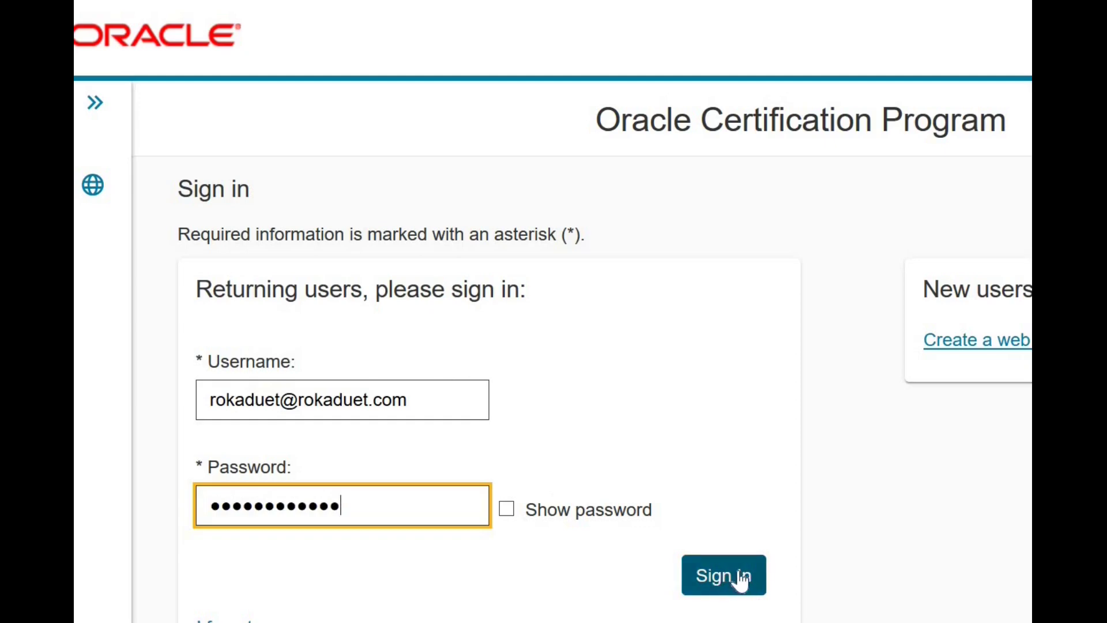
click(739, 577)
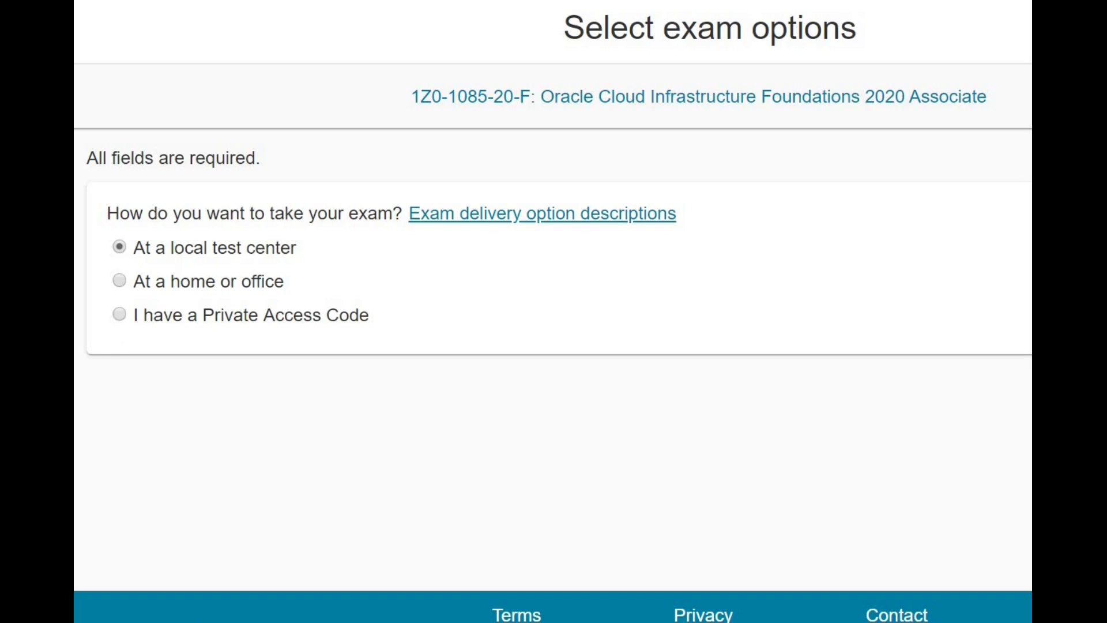
Choose 'At a home or office' as the exam delivery option.
click(118, 280)
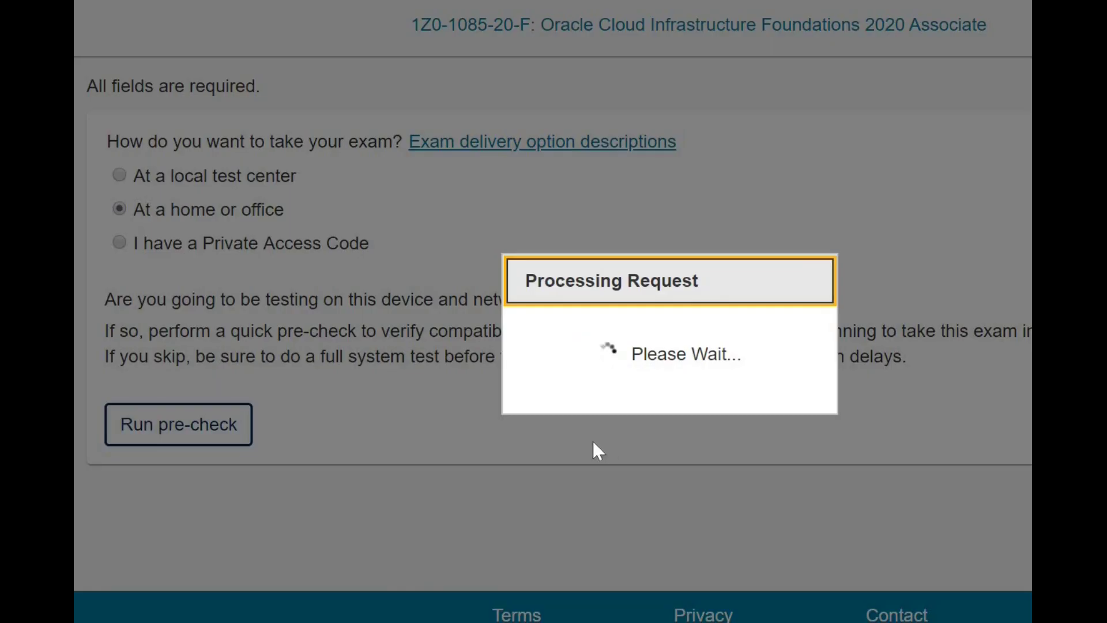
scroll(419, 444, down, 3)
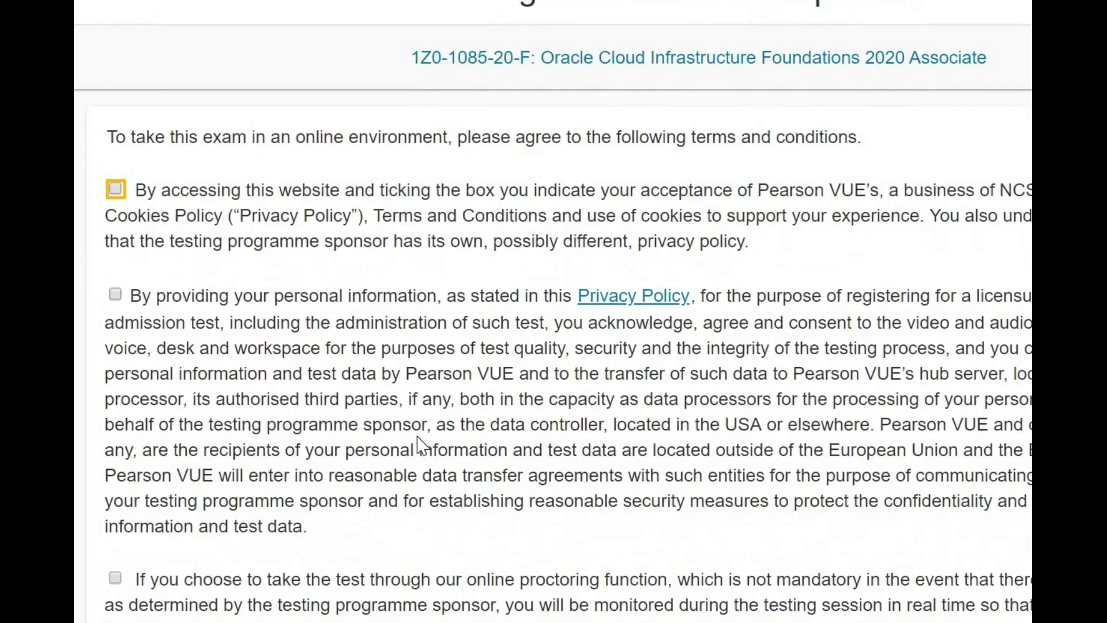
Agree to the personal information, proctoring monitoring and test termination terms, then continue.
click(115, 296)
scroll(115, 301, down, 4)
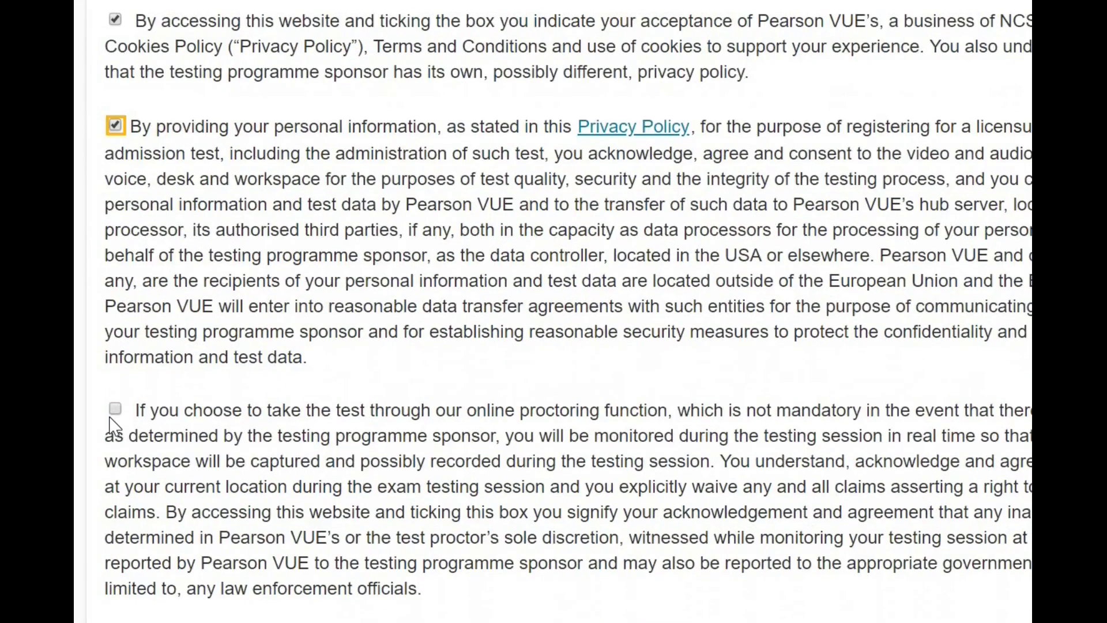
click(115, 409)
scroll(116, 409, down, 5)
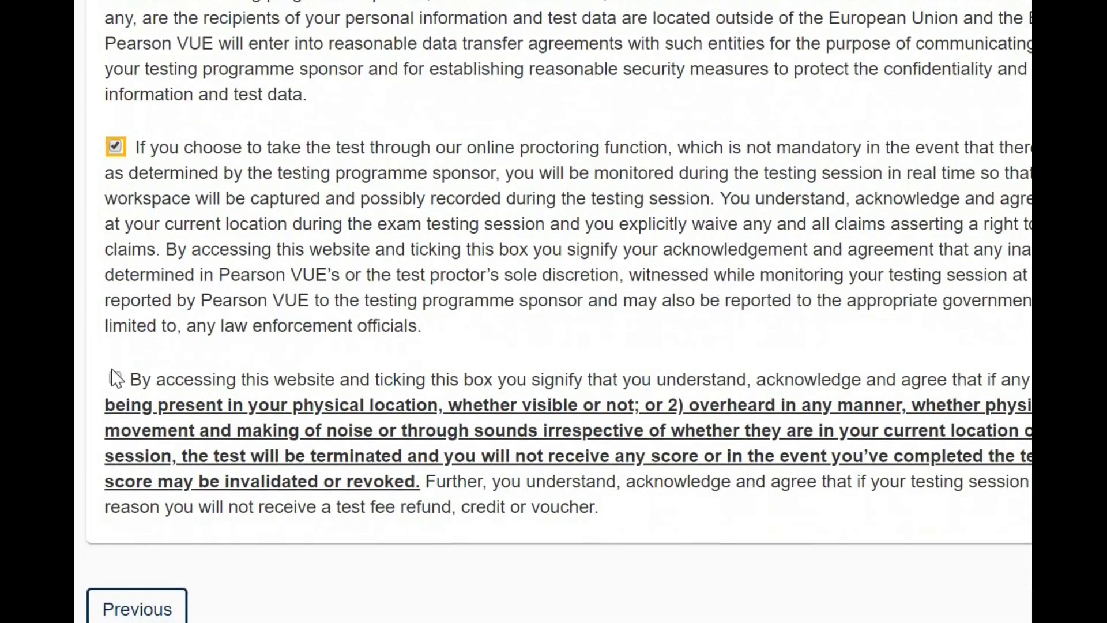
click(116, 379)
scroll(505, 540, down, 2)
key(Return)
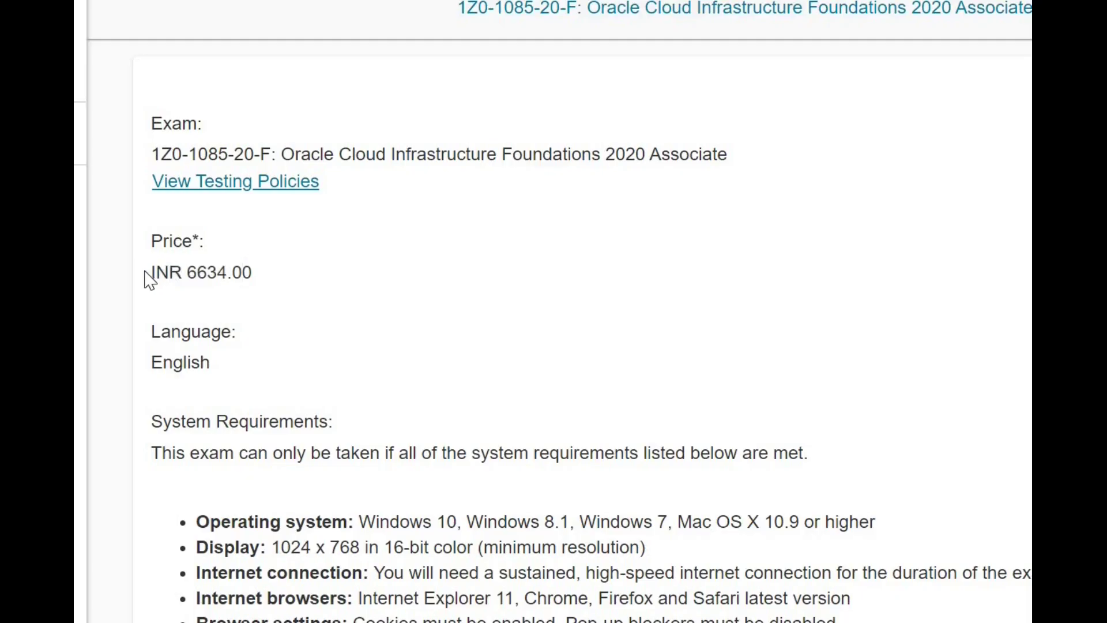
Highlight the INR 6634.00 exam price on the exam details page.
drag(152, 271, 255, 274)
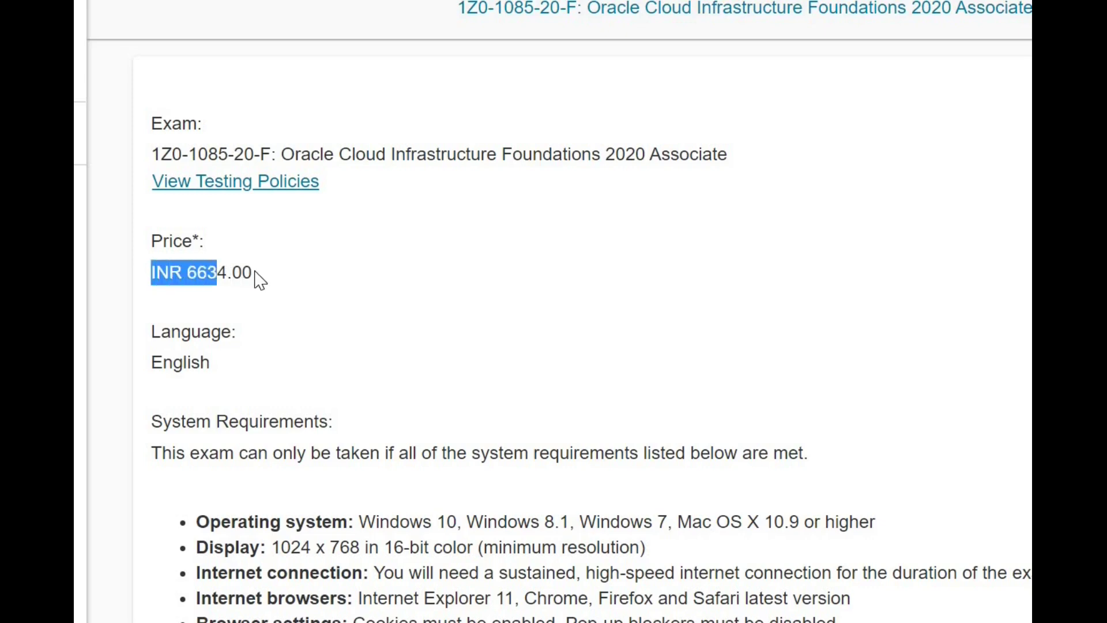
scroll(435, 298, down, 1)
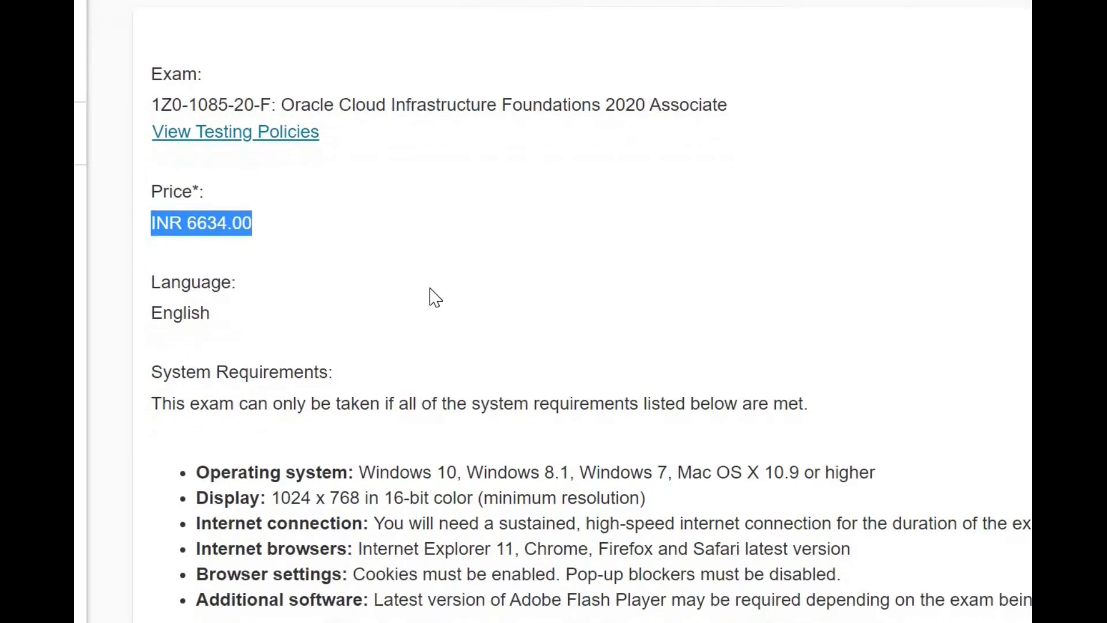
scroll(436, 298, down, 1)
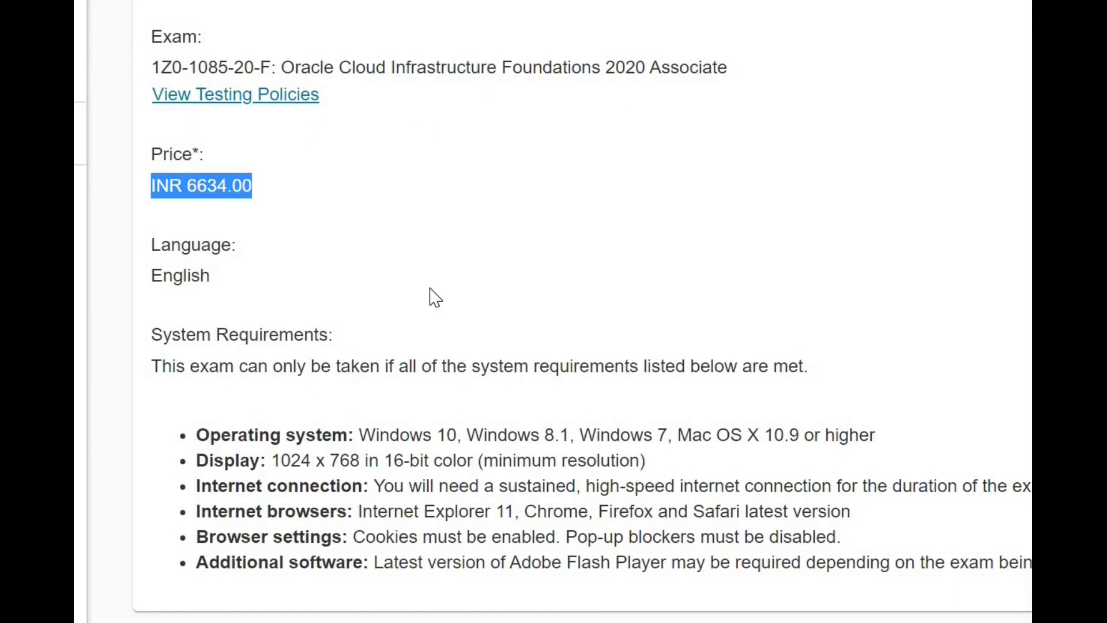
scroll(435, 298, down, 1)
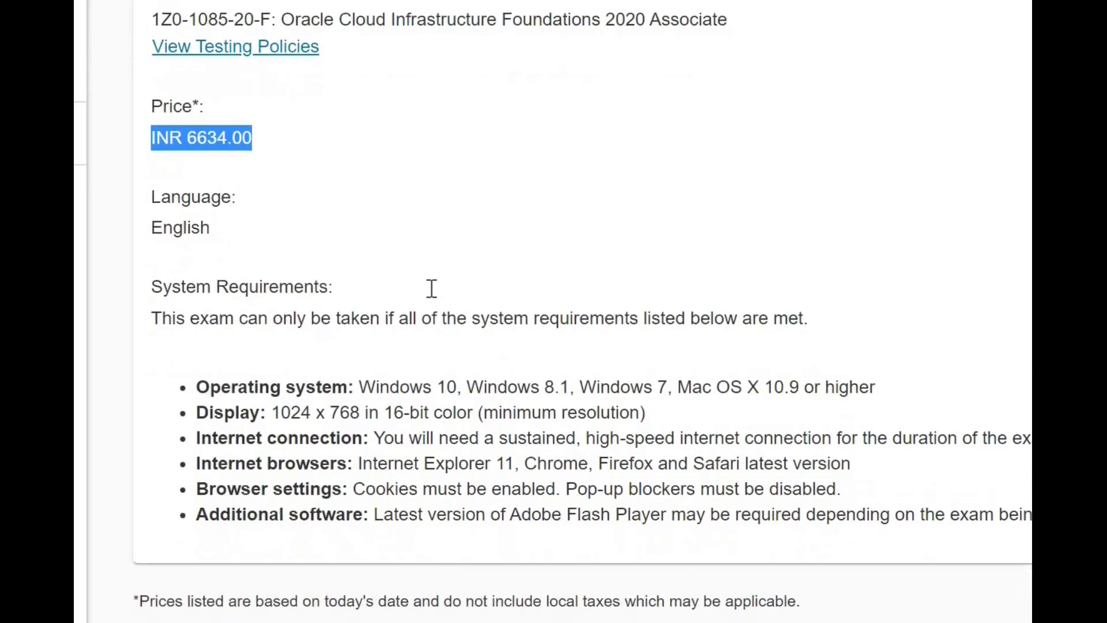
scroll(431, 290, down, 1)
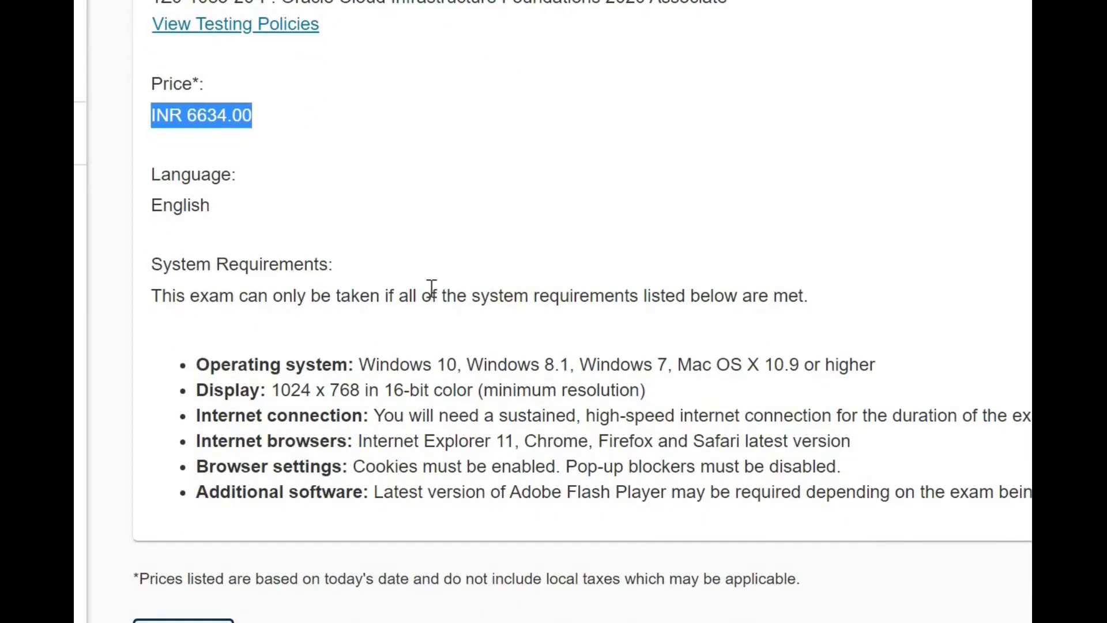
scroll(430, 289, down, 1)
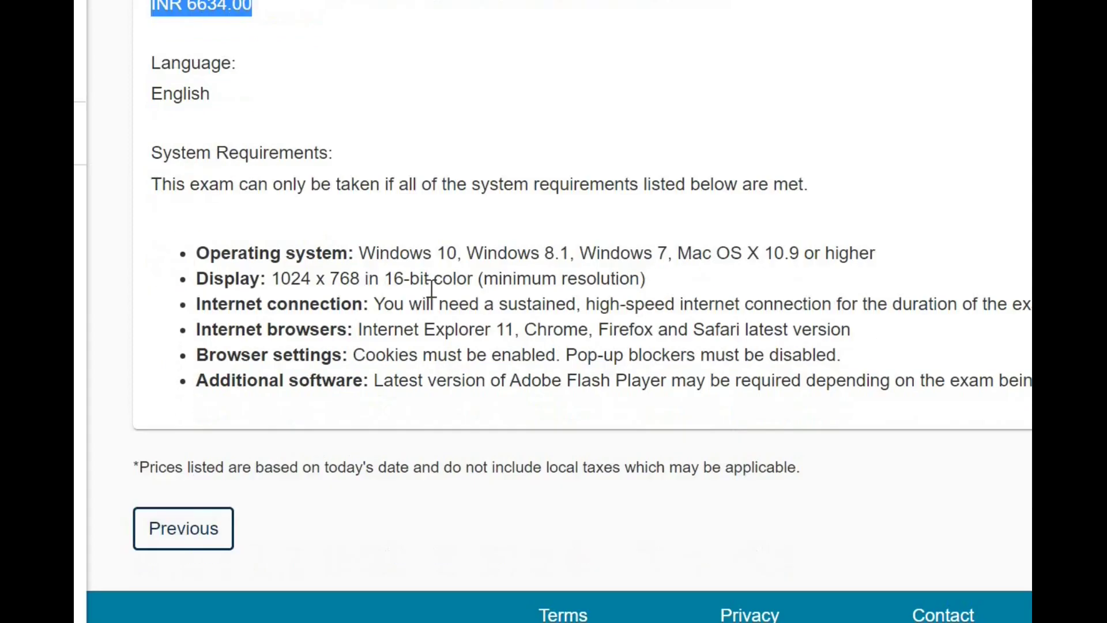
scroll(431, 290, up, 2)
scroll(436, 298, up, 1)
scroll(435, 298, down, 2)
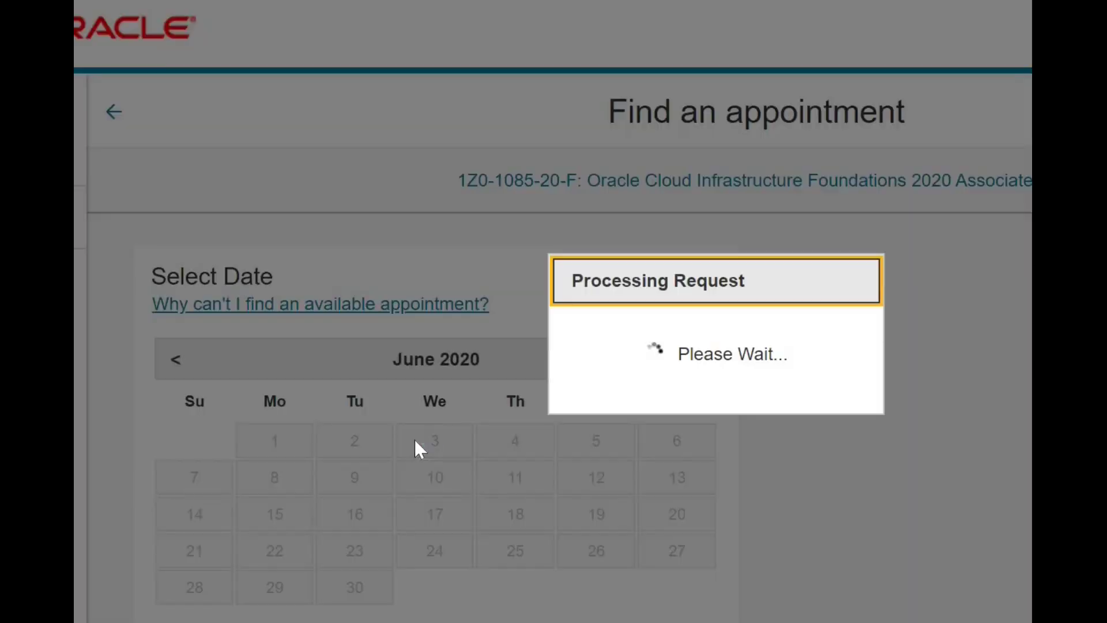
scroll(415, 438, down, 2)
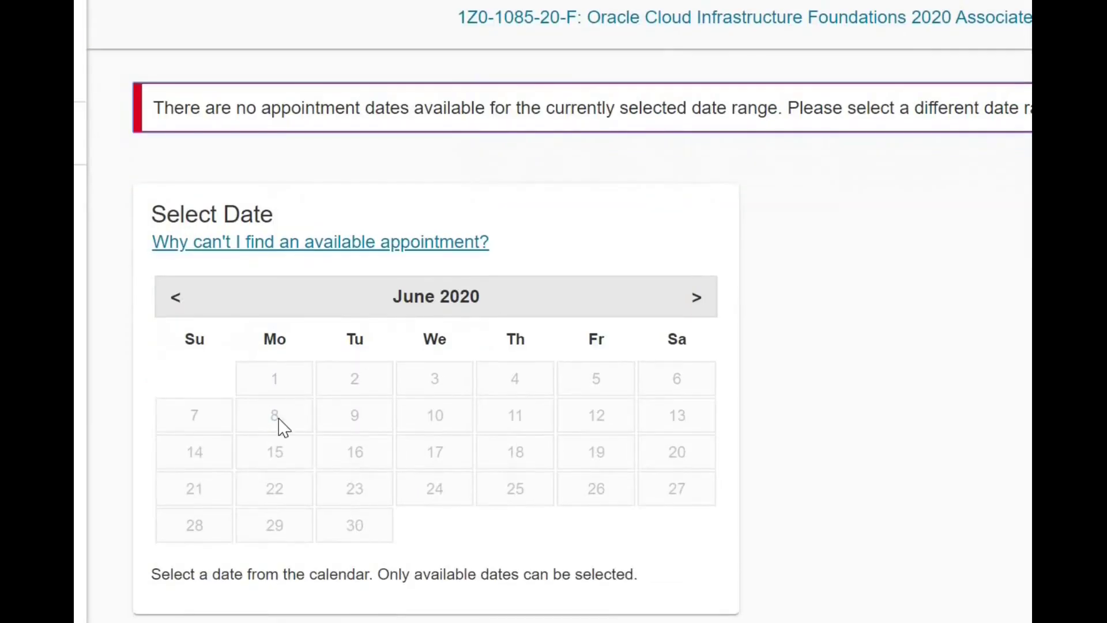
Book Thursday, July 9, 2020 at 02:00 PM from the July calendar.
click(696, 297)
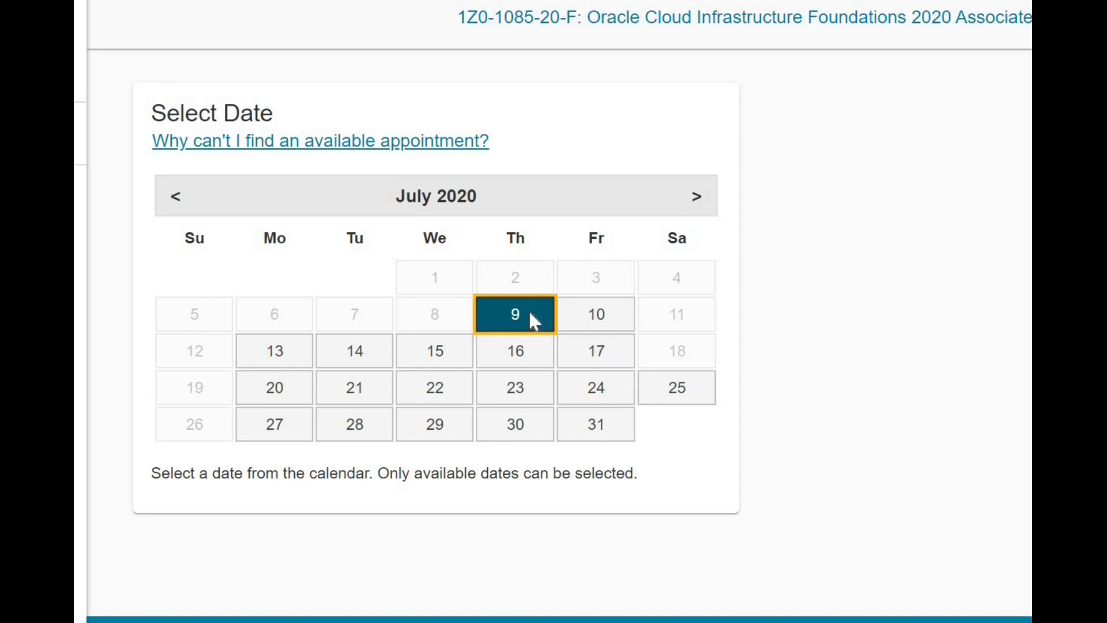
click(528, 310)
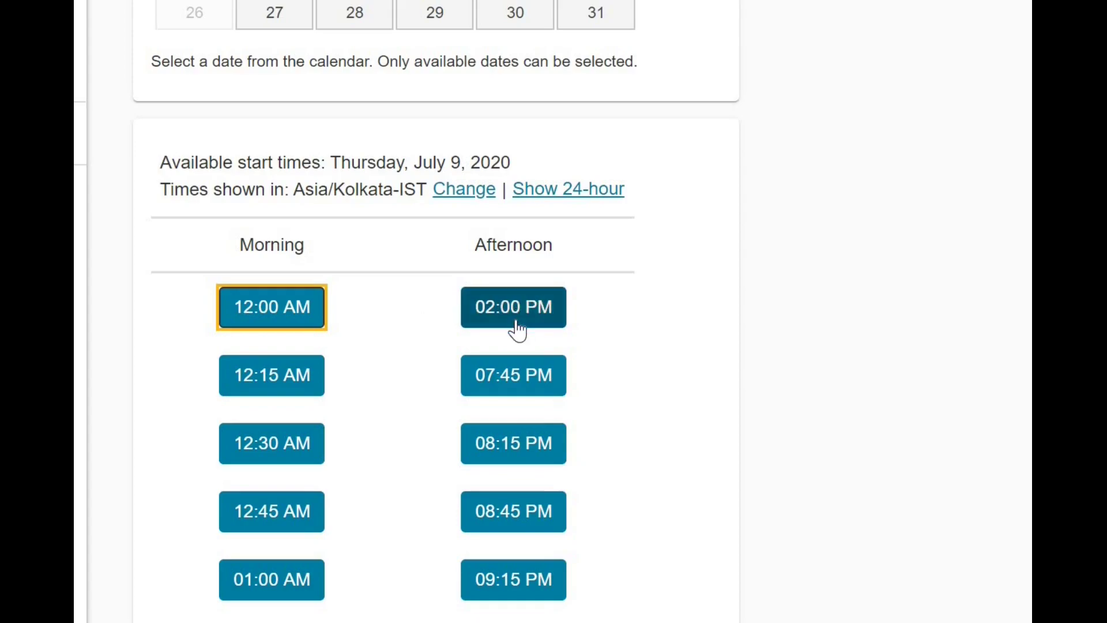
click(518, 325)
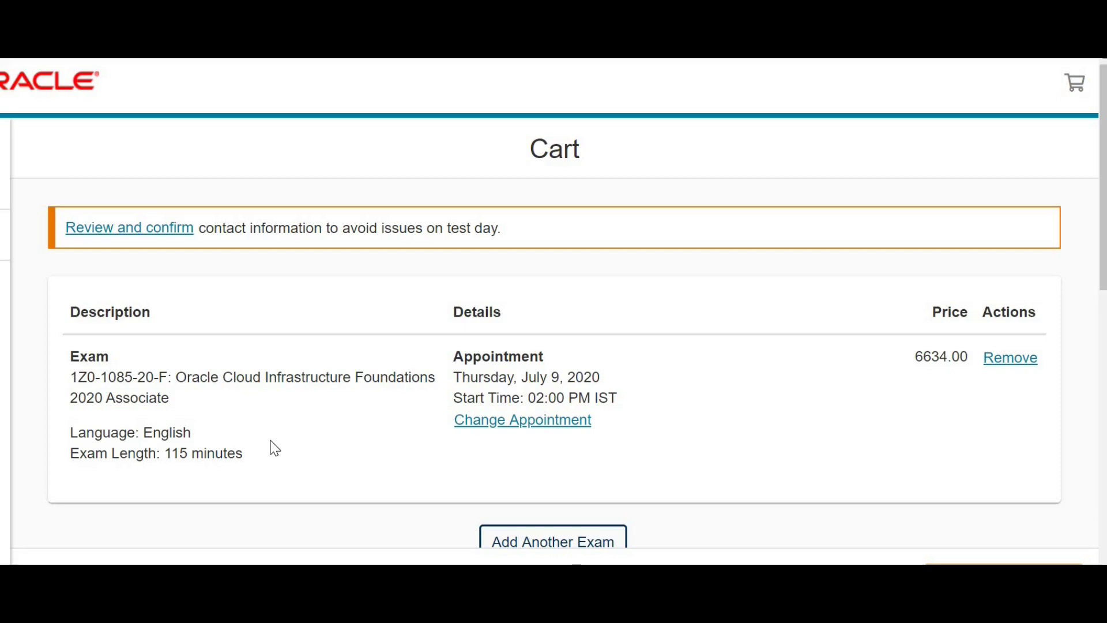
scroll(272, 447, down, 10)
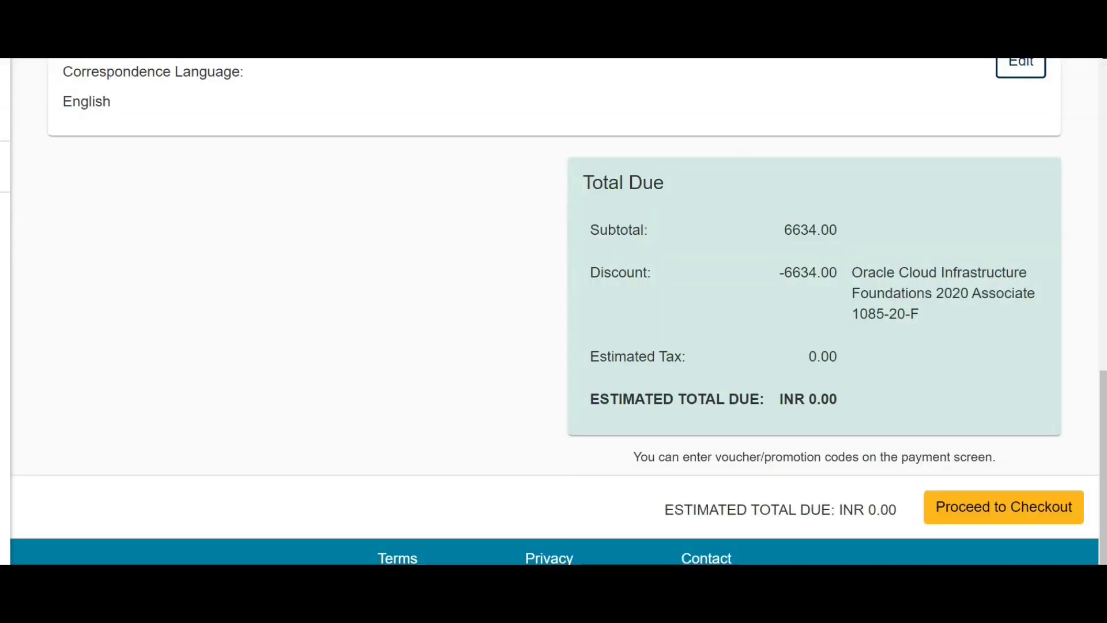